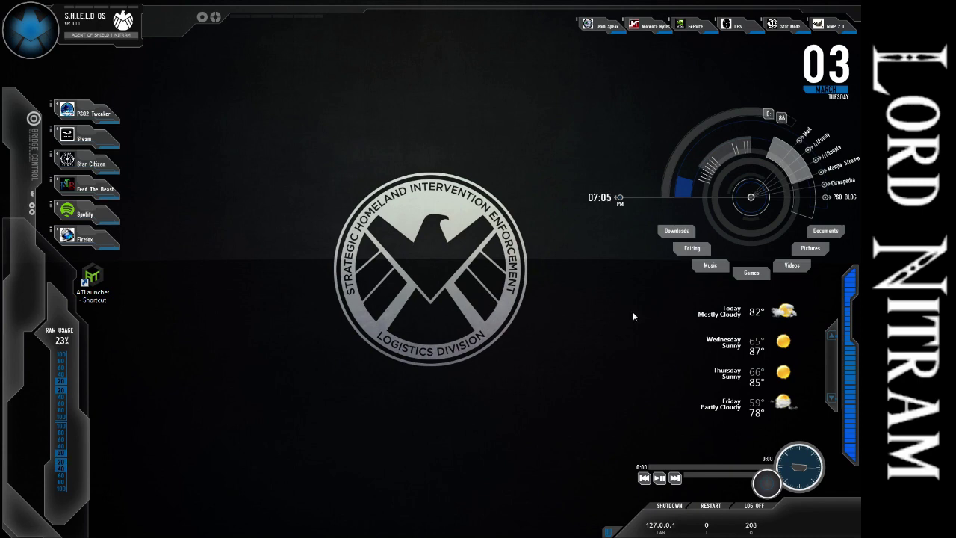
- Look at the contents of the AT Launcher folder inside the all games folder and close the window
click(752, 271)
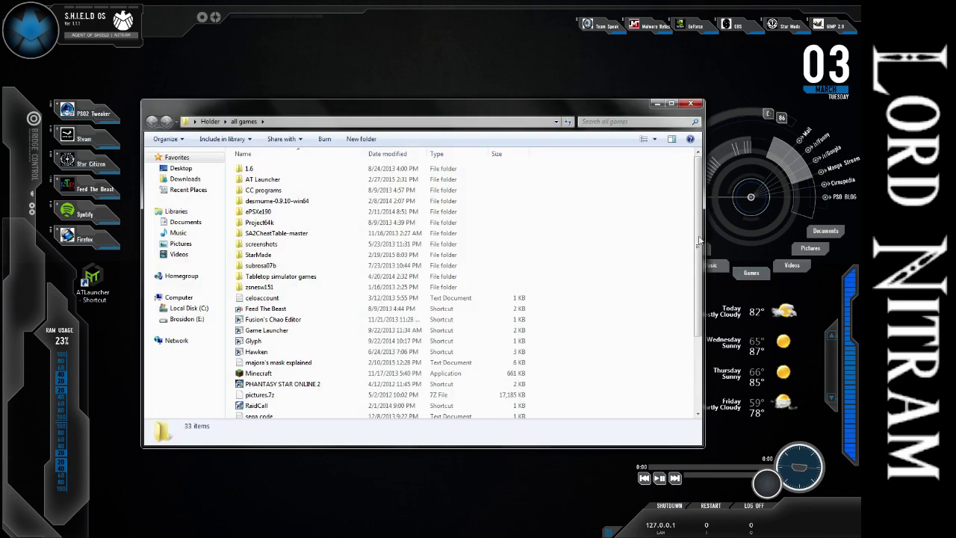
double_click(261, 180)
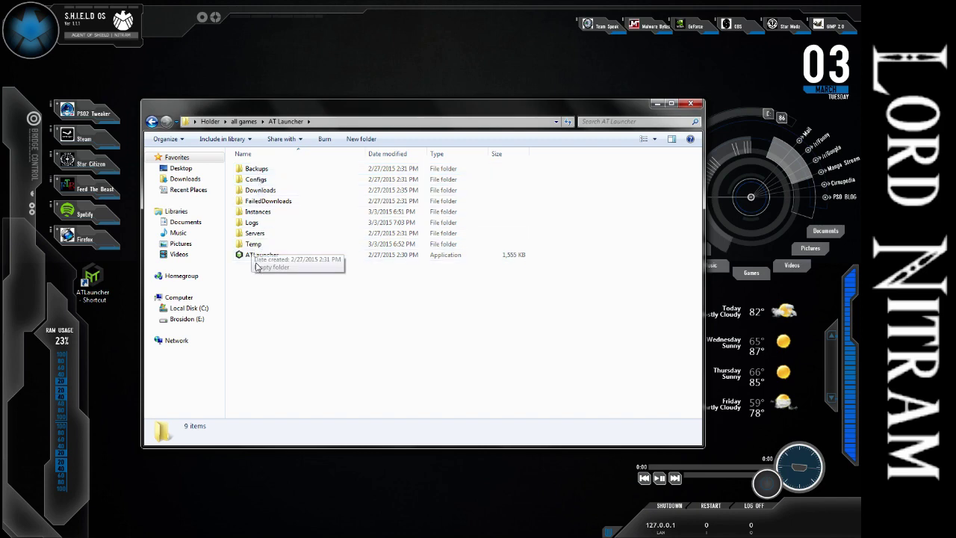
click(697, 104)
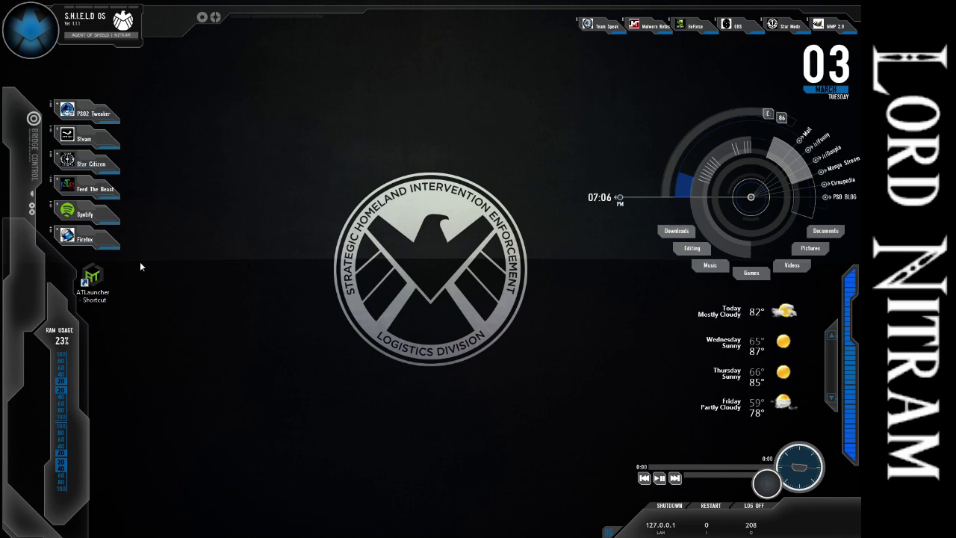
- Launch ATLauncher from the desktop shortcut and review its Java/Minecraft and General settings
double_click(96, 282)
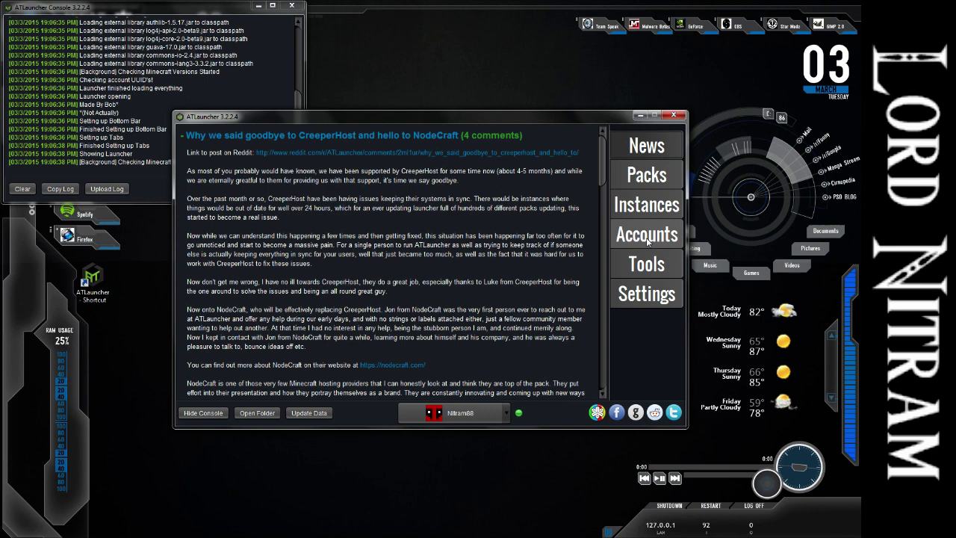
click(646, 298)
click(250, 135)
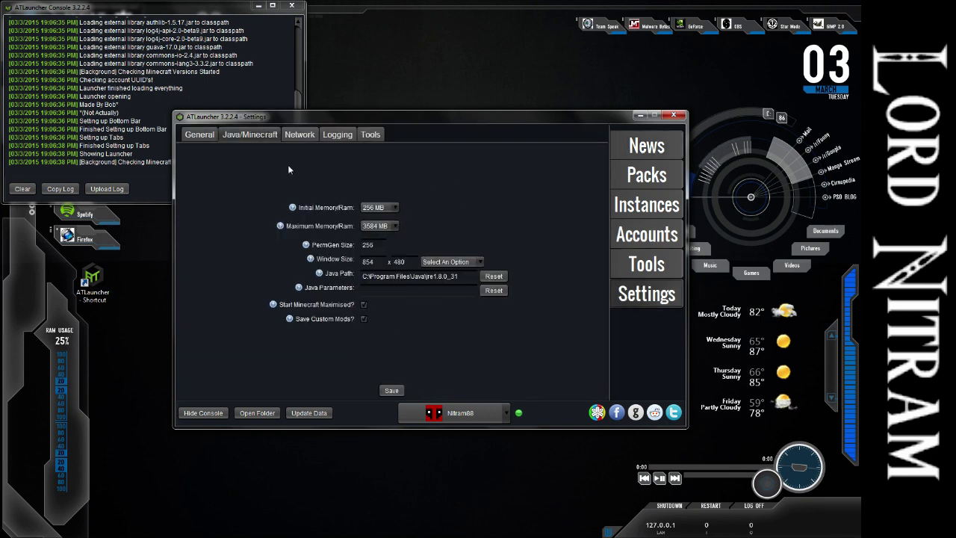
click(195, 135)
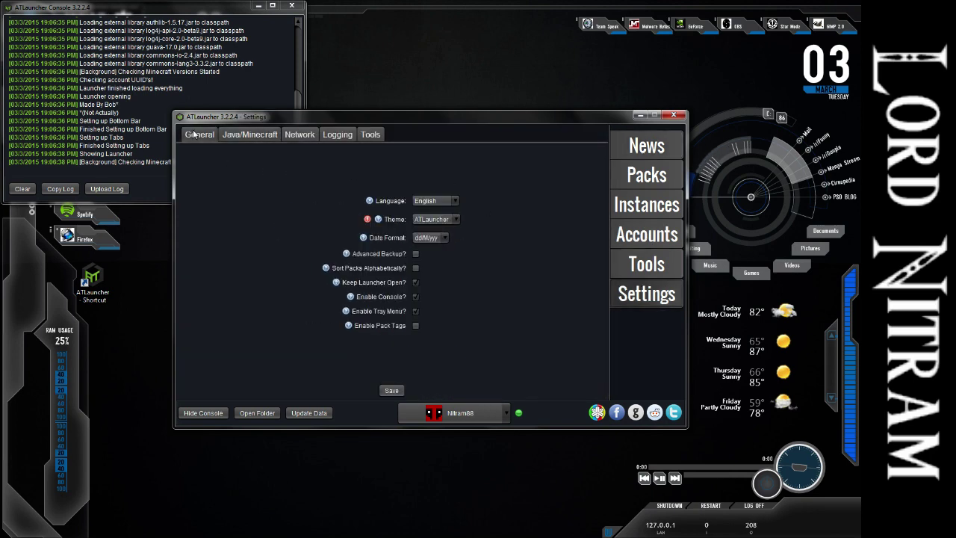
- Examine the form for adding an account and the list of accounts available for selection
click(647, 233)
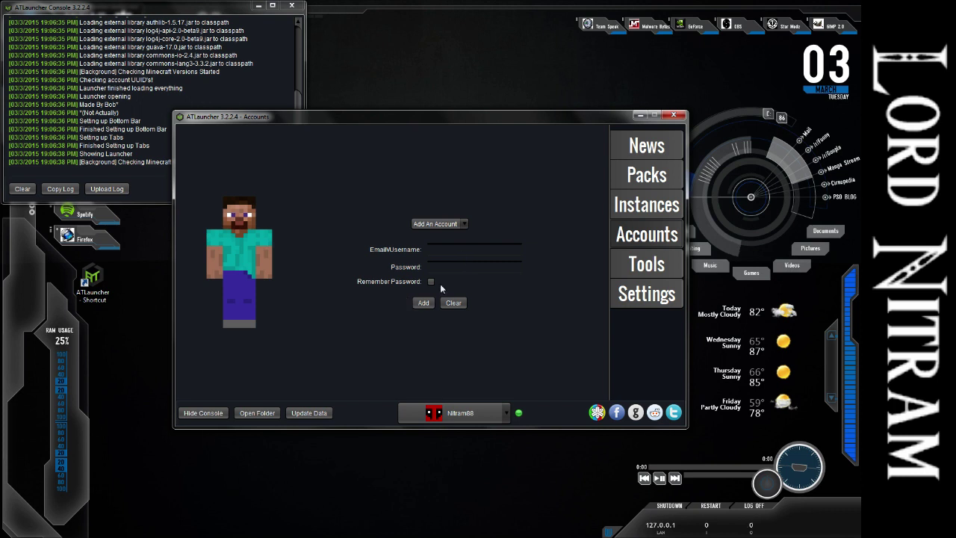
click(478, 412)
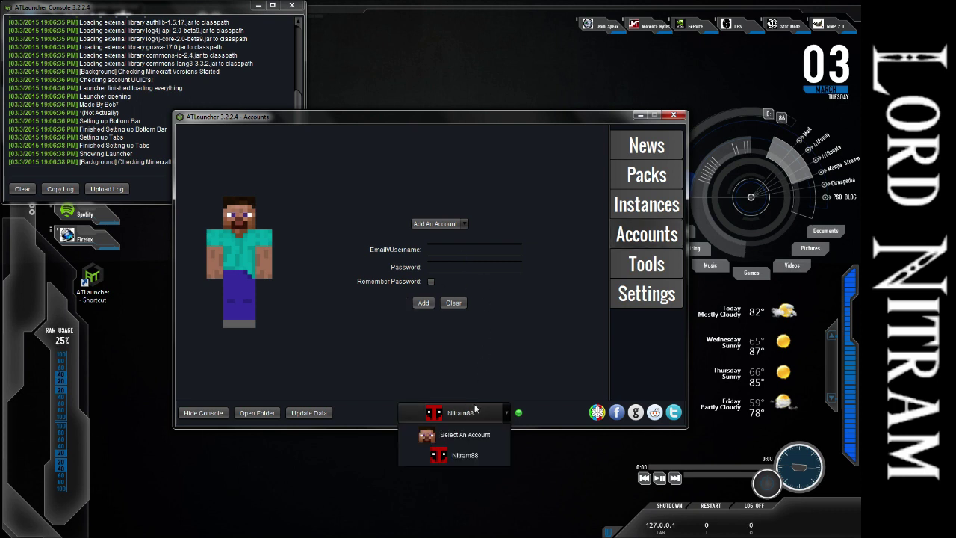
click(478, 333)
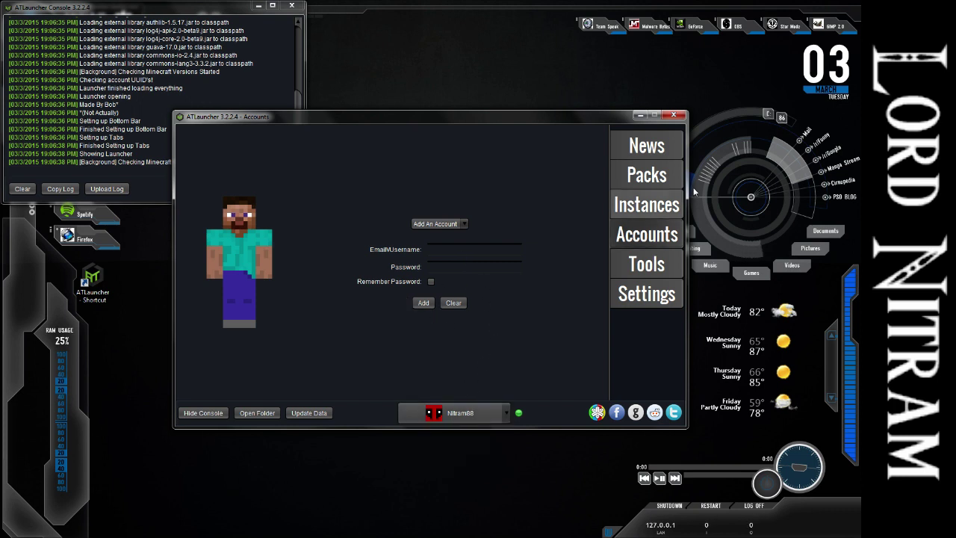
- Browse the available modpacks from Sky Factory through The Crack Pack and return to Resonant Rise
click(669, 174)
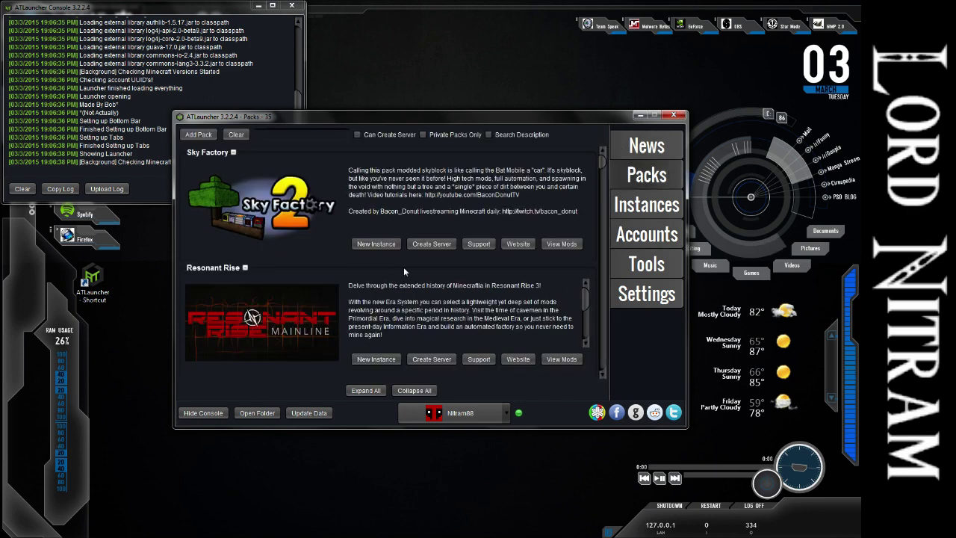
mouse_move(602, 162)
mouse_down()
mouse_move(603, 352)
mouse_move(602, 153)
mouse_up()
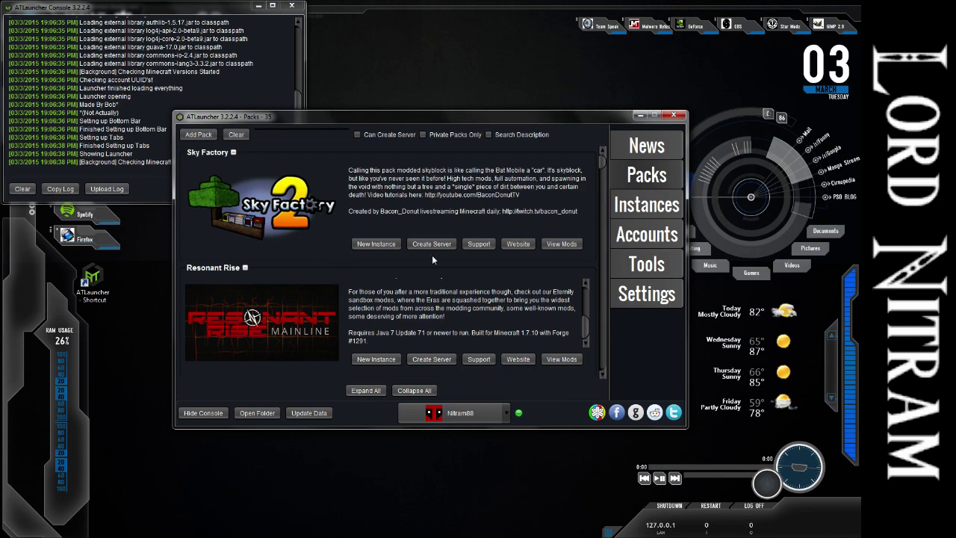
scroll(595, 254, down, 5)
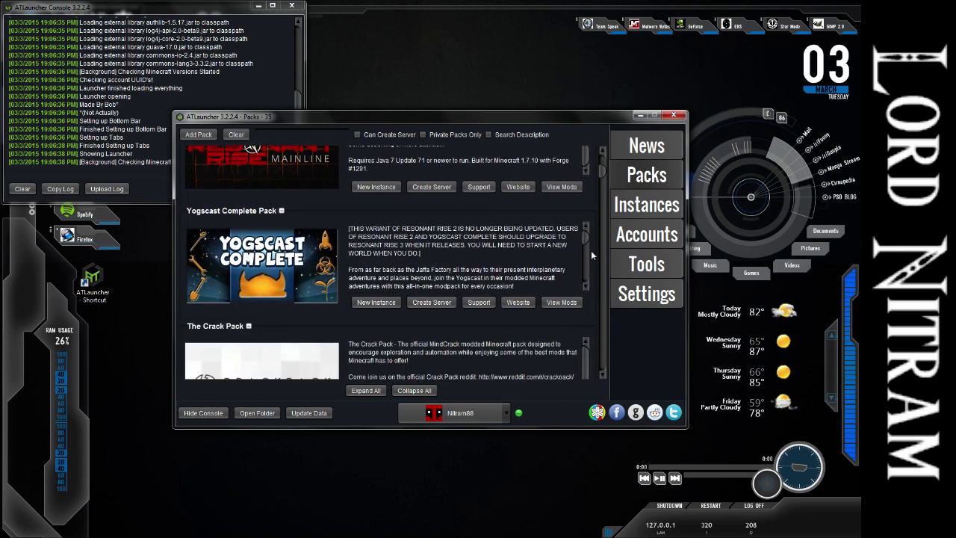
scroll(591, 250, up, 3)
scroll(591, 250, up, 1)
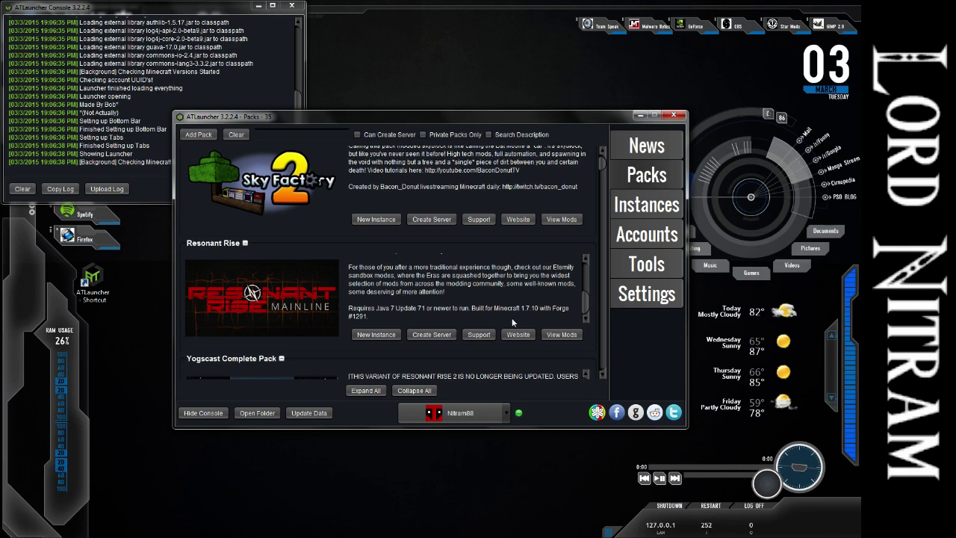
- Start installing a new Resonant Rise instance named "AT Tutorial" with version 3.2.4.0-RC-MAIN
click(396, 334)
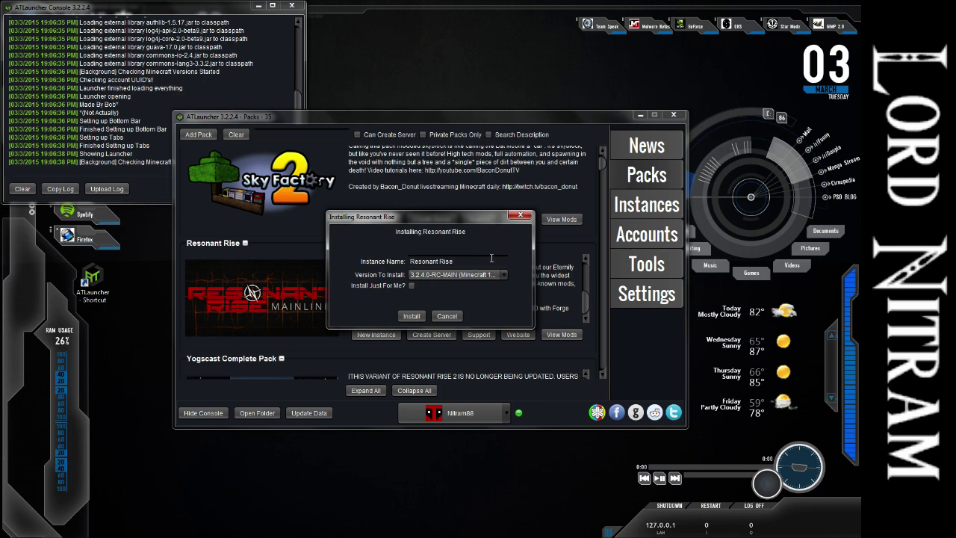
click(439, 275)
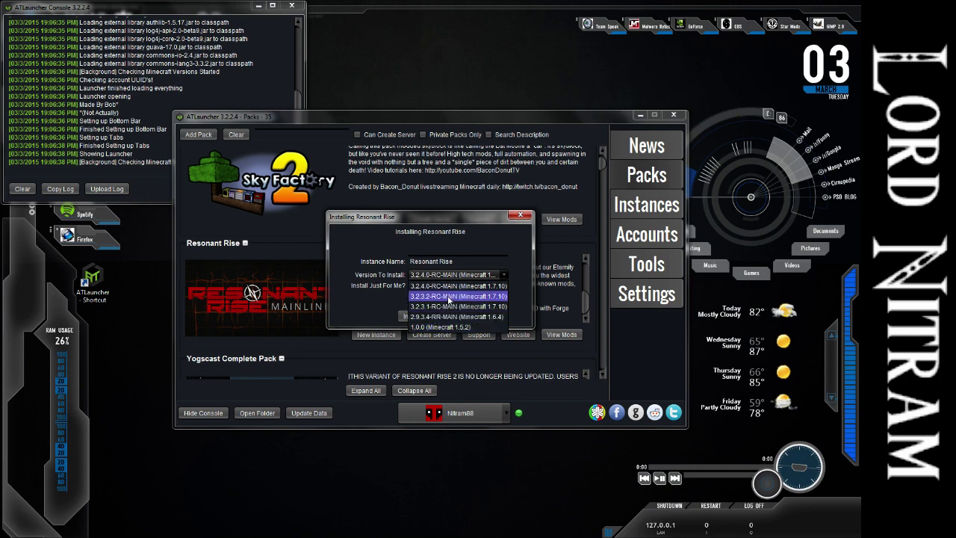
click(521, 262)
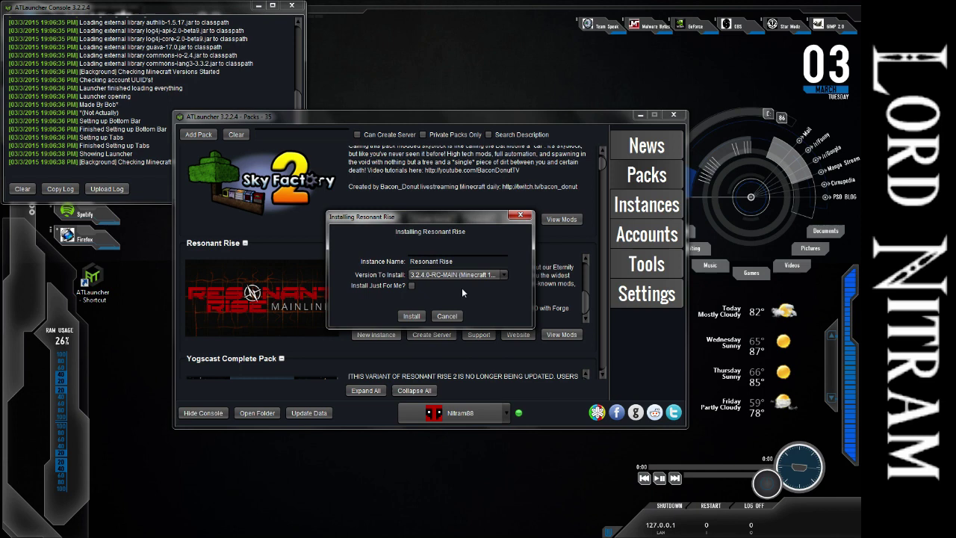
triple_click(472, 263)
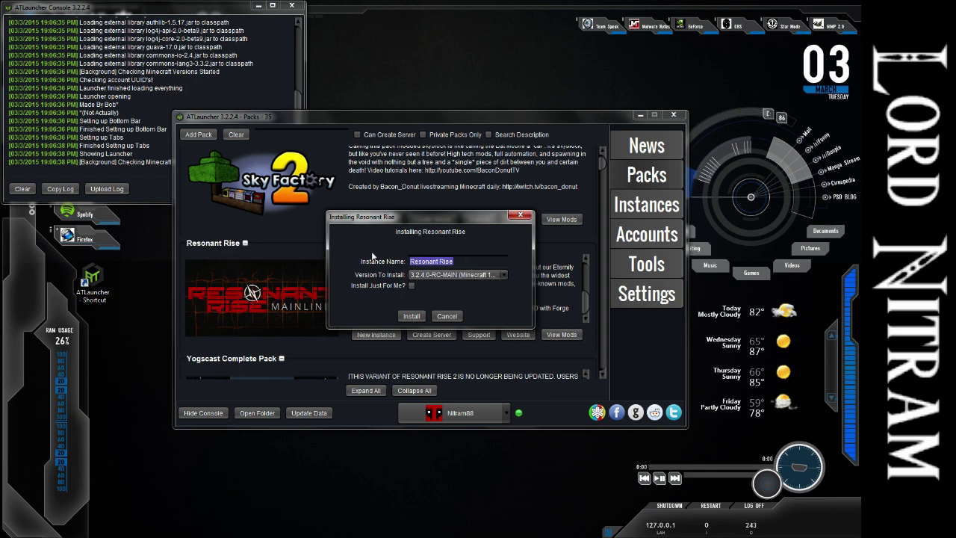
text(AT Tu)
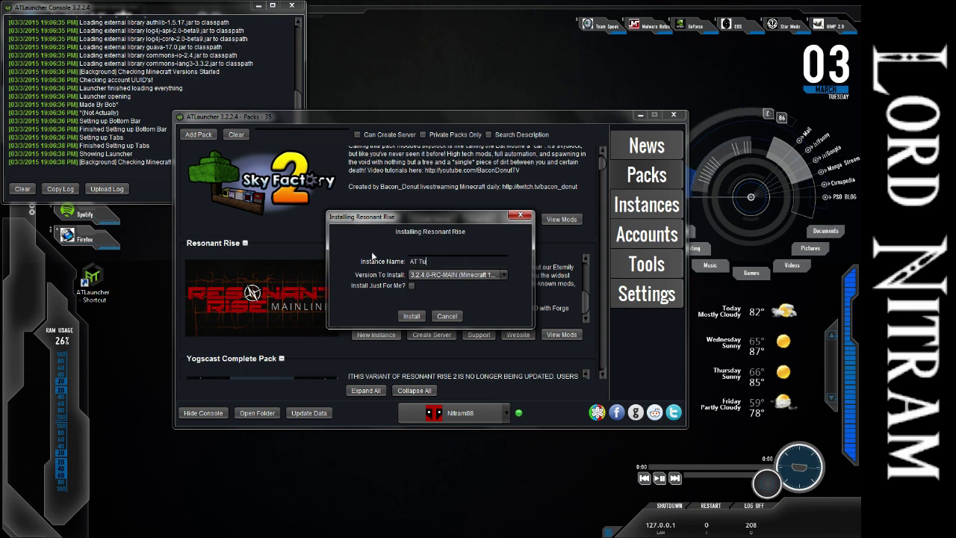
text(torial)
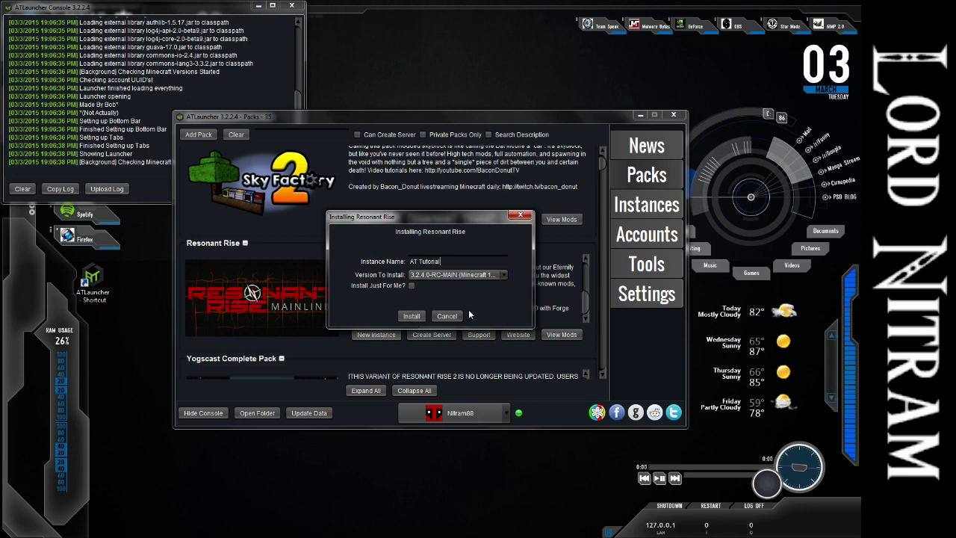
click(413, 317)
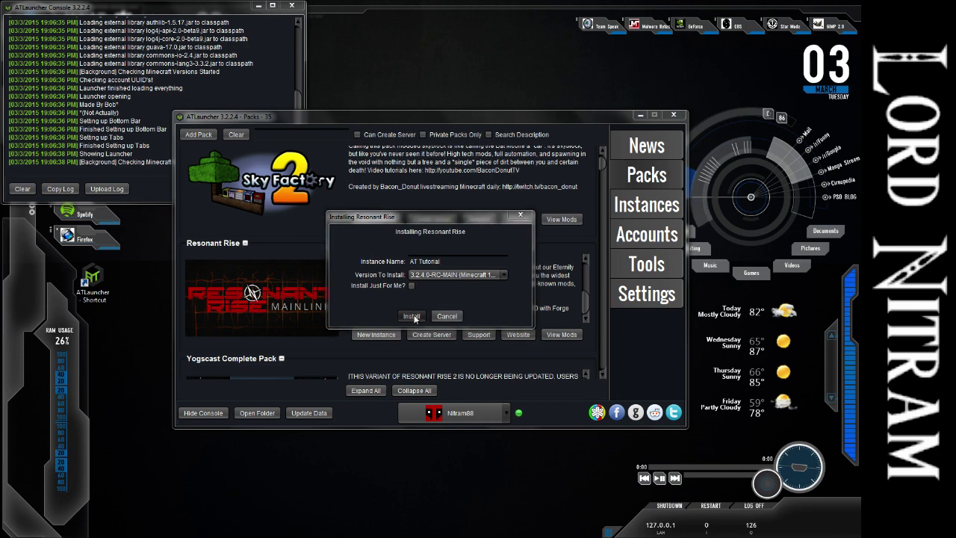
click(486, 300)
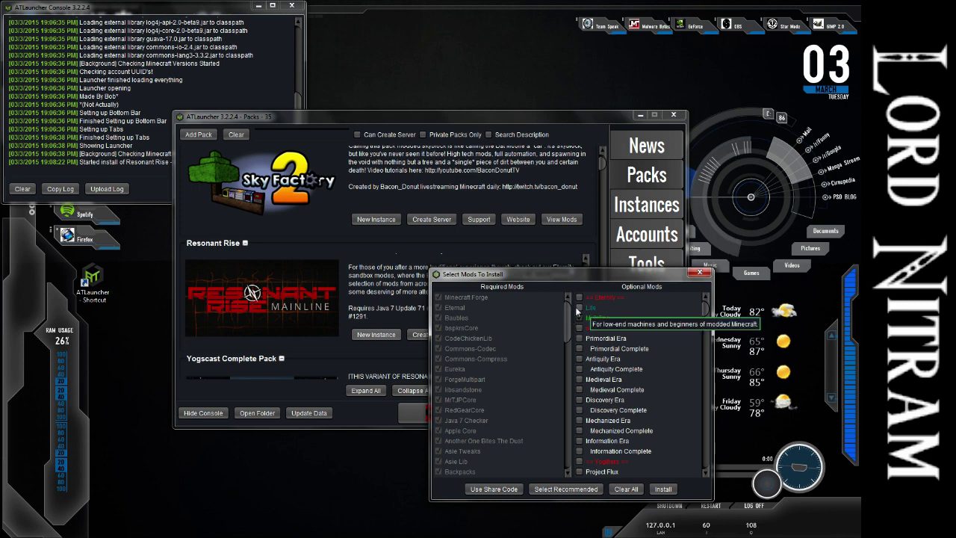
- Reposition the mod selection dialog and examine the descriptions of the Lite and Mainline options
drag(568, 313, 520, 246)
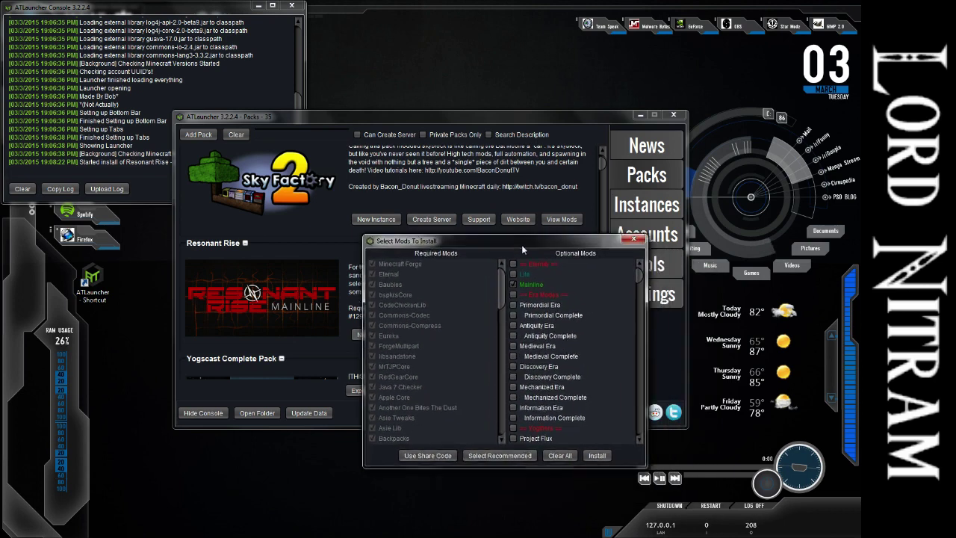
mouse_move(637, 274)
mouse_down()
mouse_move(636, 293)
mouse_move(636, 271)
mouse_up()
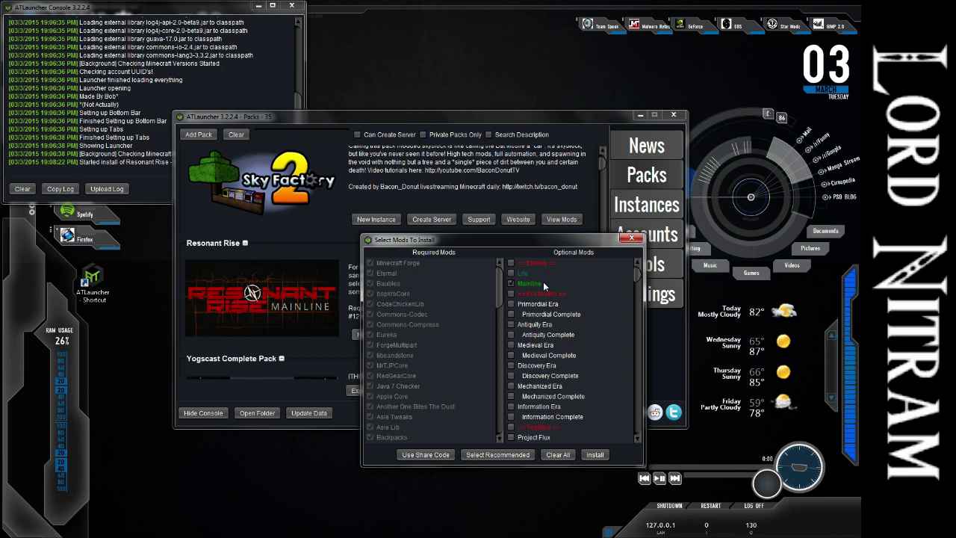
mouse_move(636, 272)
mouse_down()
mouse_move(642, 417)
mouse_move(640, 269)
mouse_up()
mouse_move(514, 272)
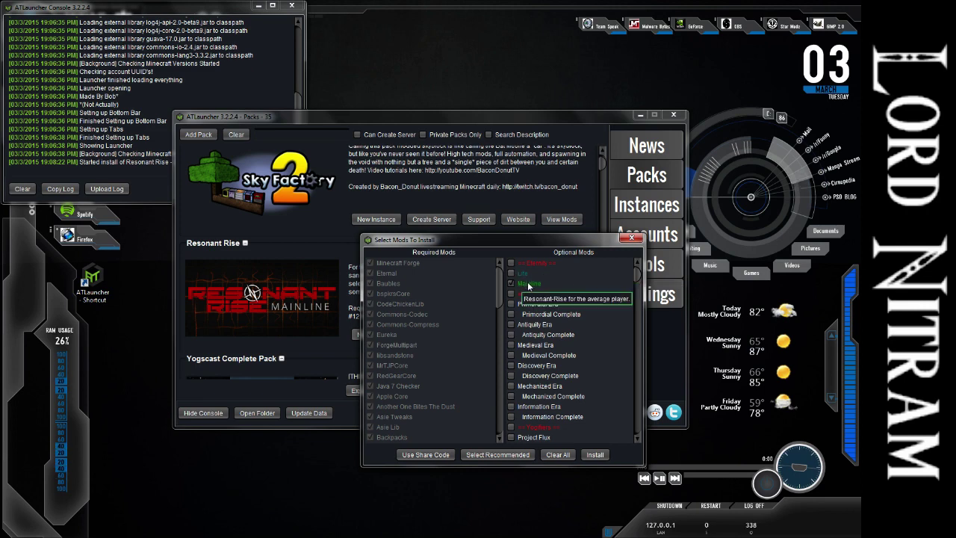
mouse_move(553, 293)
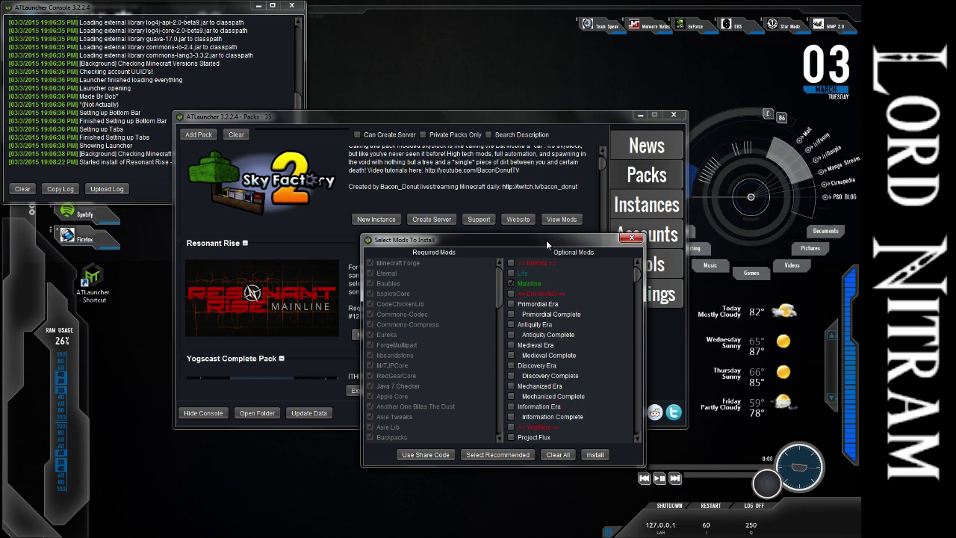
mouse_move(546, 240)
mouse_down()
mouse_move(441, 316)
mouse_move(543, 250)
mouse_up()
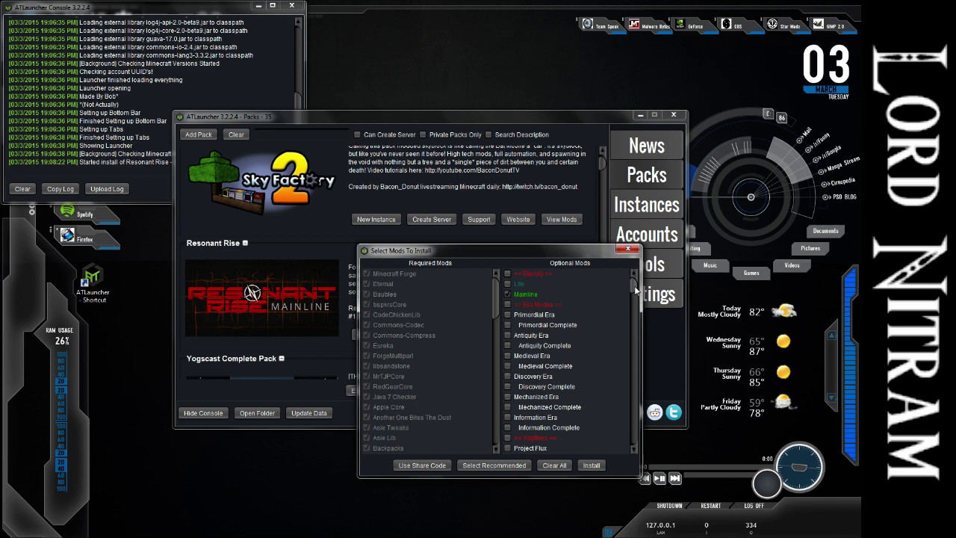
- Look through the optional mods for Resonant Rise, including TiC Tooltips and Project E, and return to the start of the list
drag(636, 290, 633, 306)
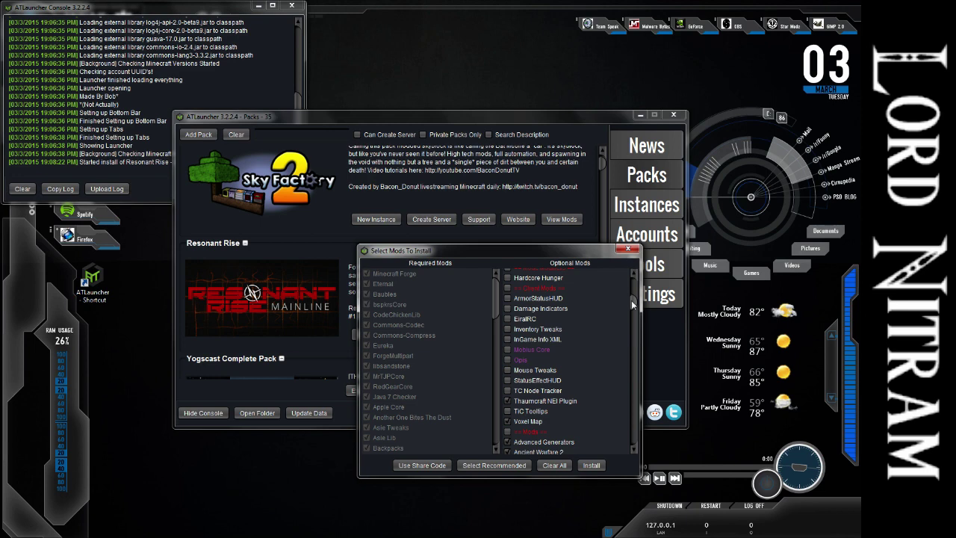
drag(631, 300, 651, 307)
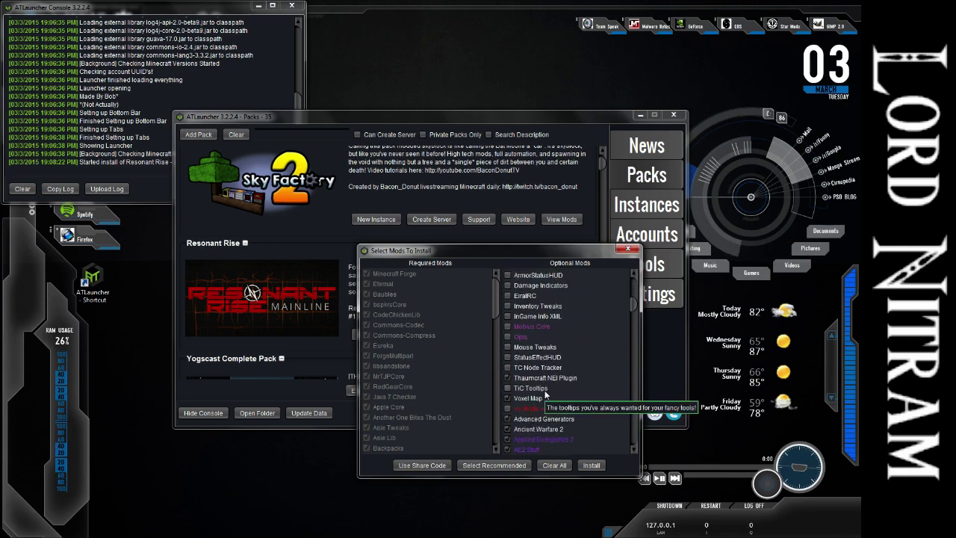
mouse_move(550, 384)
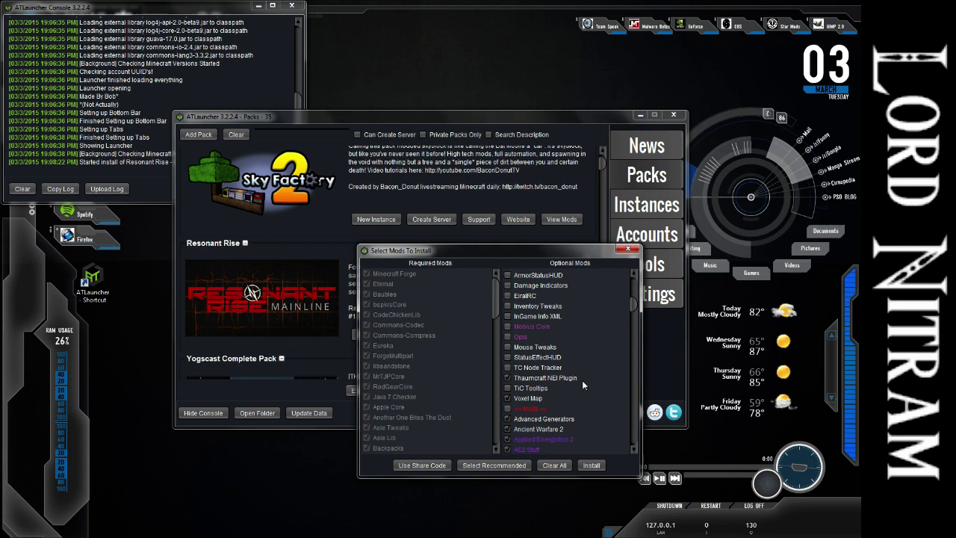
drag(634, 304, 644, 358)
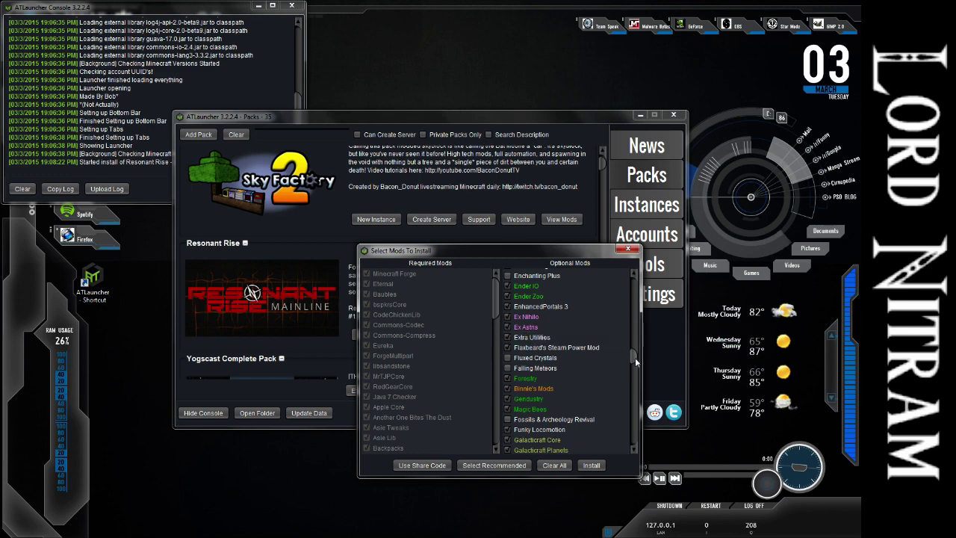
drag(635, 357, 635, 398)
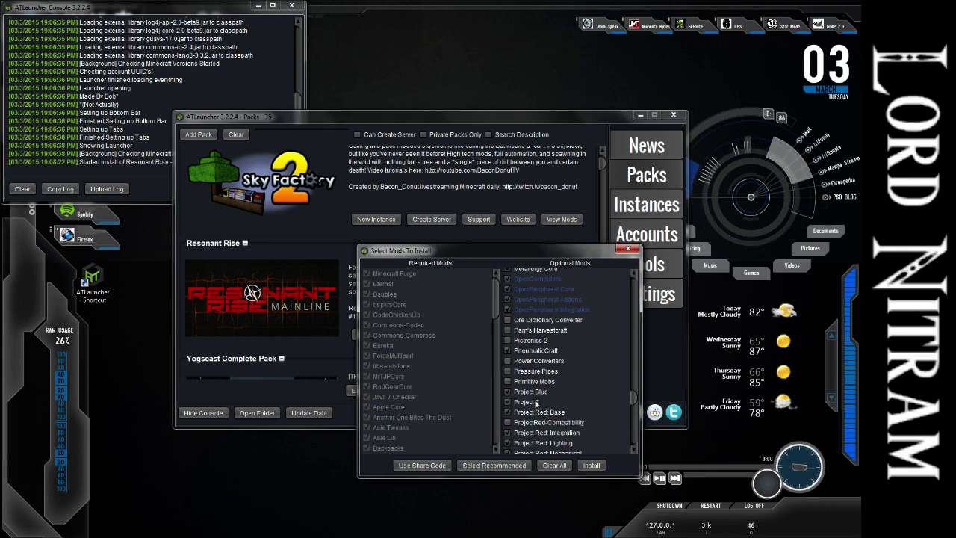
mouse_move(533, 405)
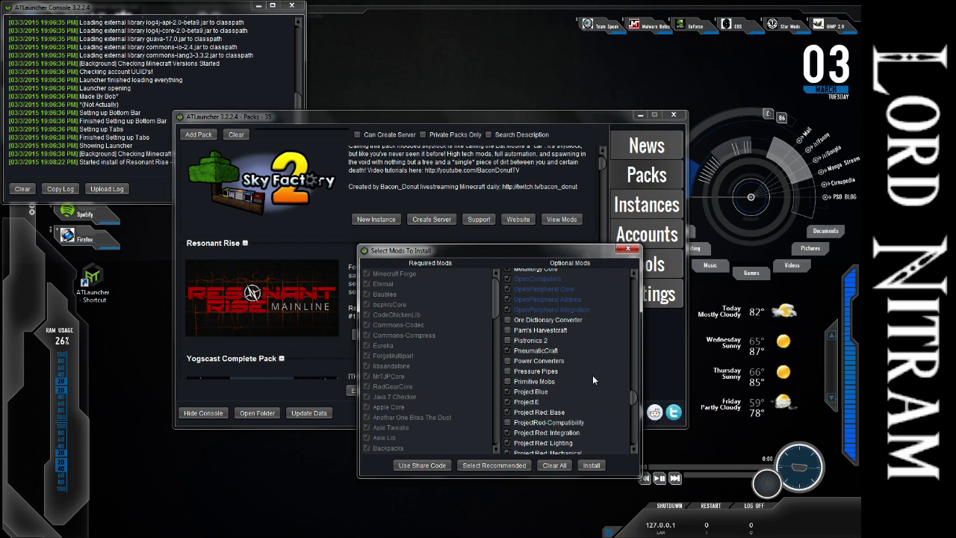
scroll(583, 363, up, 5)
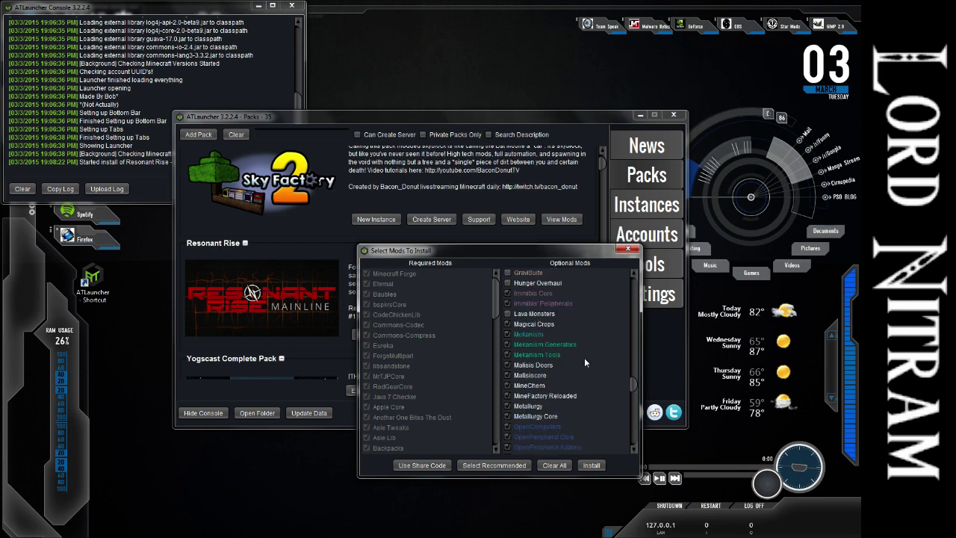
scroll(584, 357, up, 6)
scroll(631, 366, up, 5)
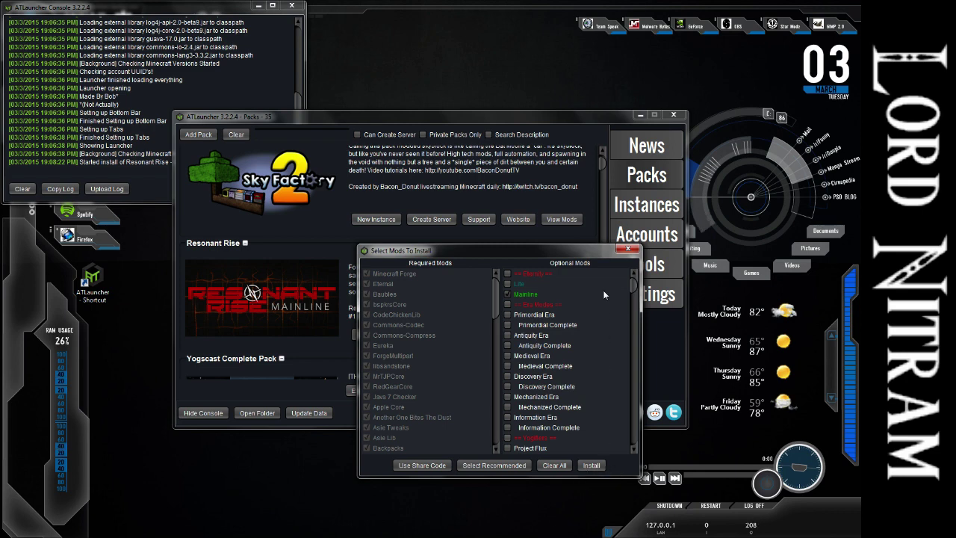
- Cancel the Resonant Rise installation from the mod selection and show the installed instances
click(628, 249)
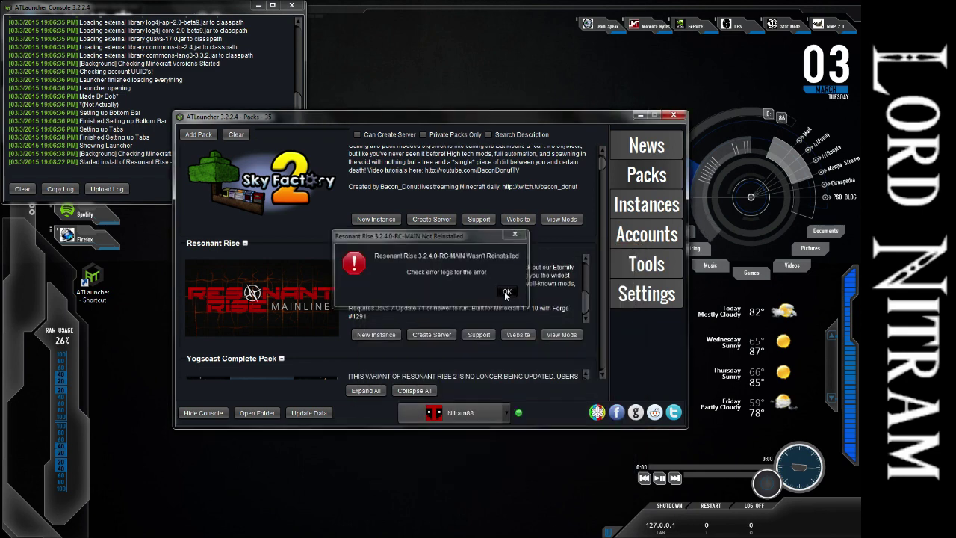
click(506, 293)
click(650, 212)
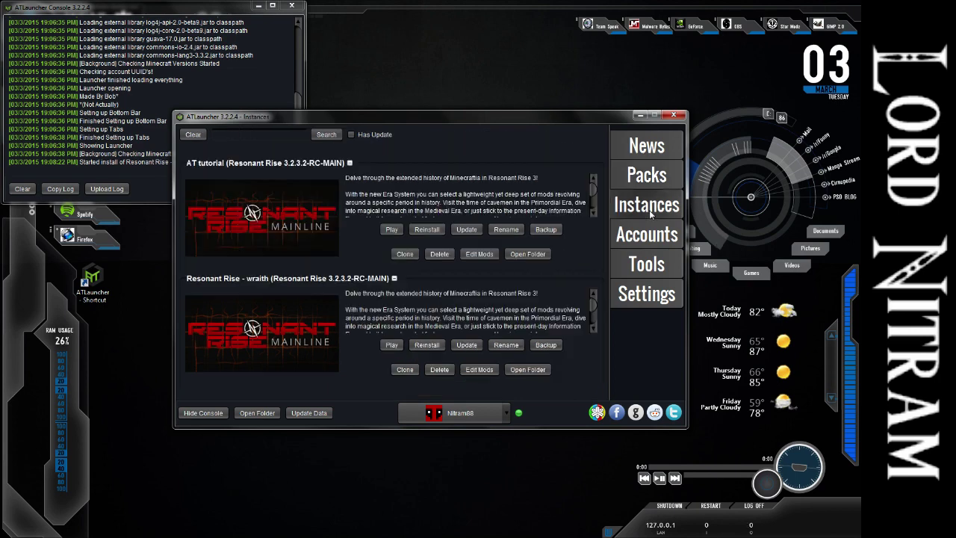